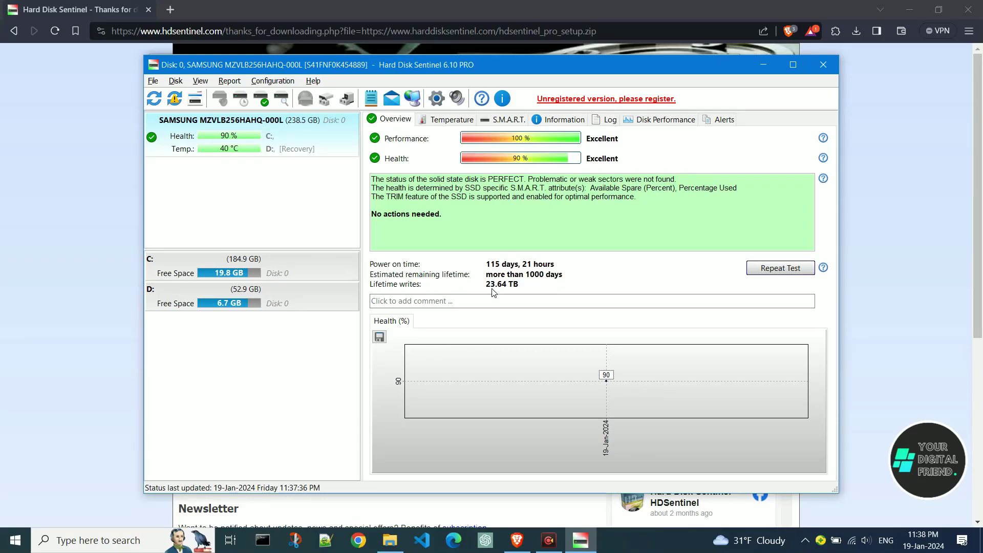
Check the SSD's 40 °C temperature and its S.M.A.R.T. attributes, then open a new Brave tab
click(452, 122)
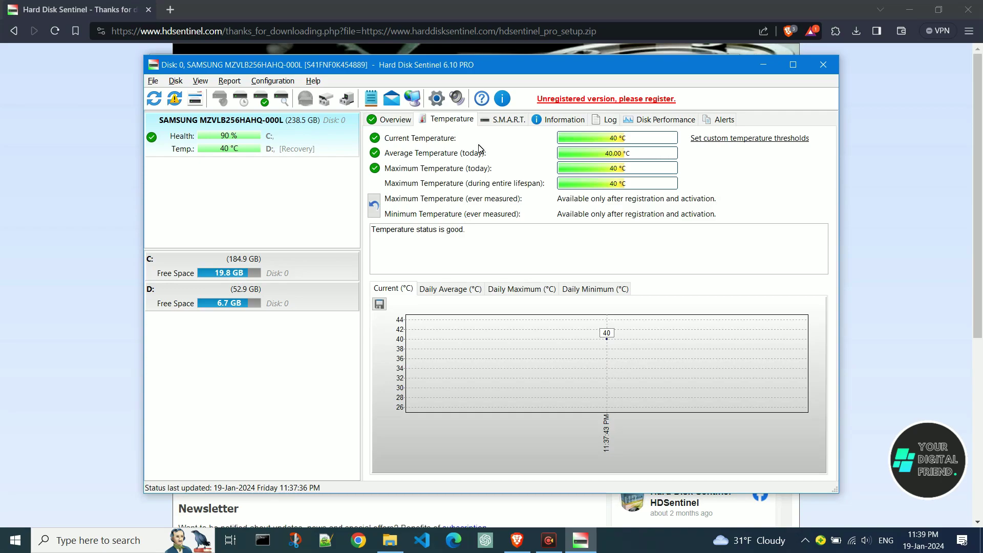
click(514, 121)
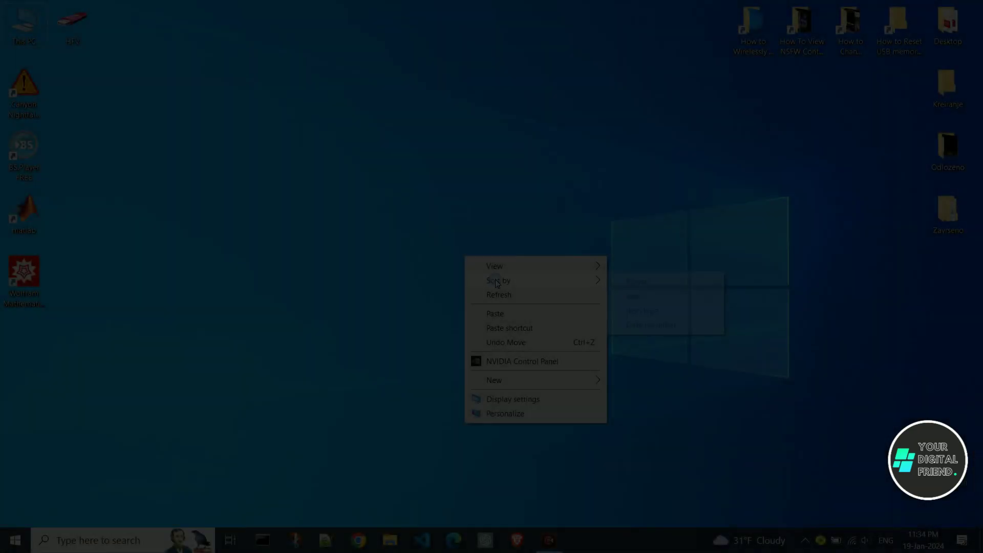
click(509, 292)
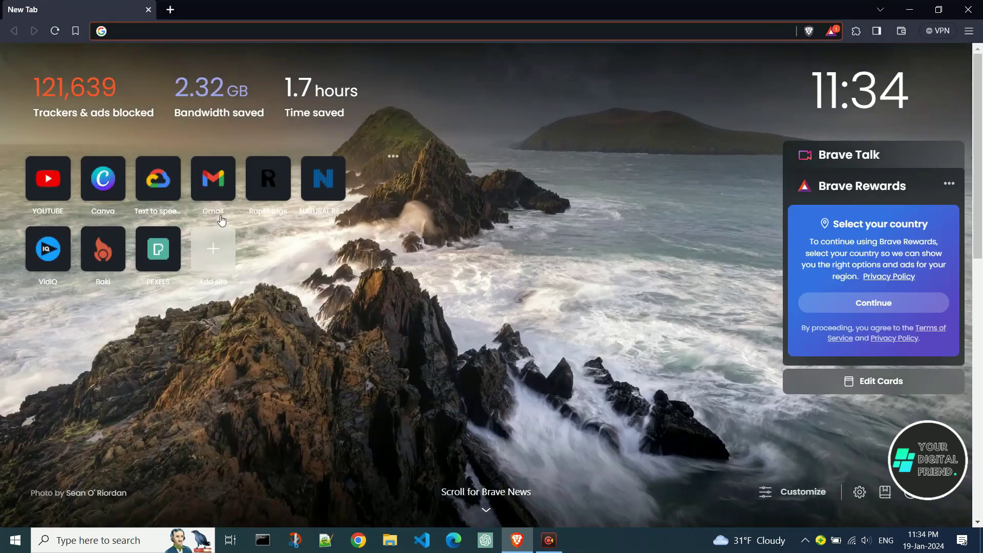
Search the web for 'hard disk sentinel' from Brave's address bar
text(hard)
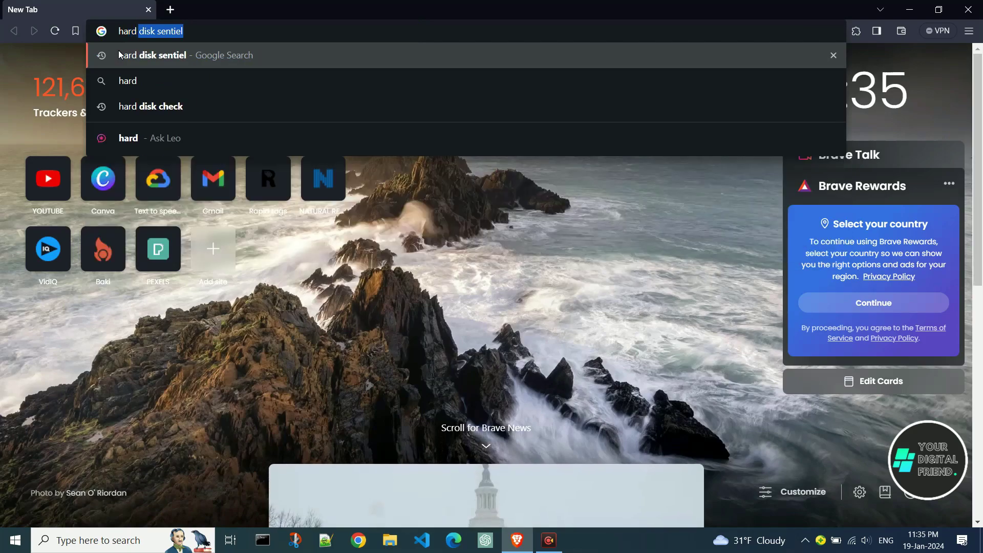
text( disk sentinel)
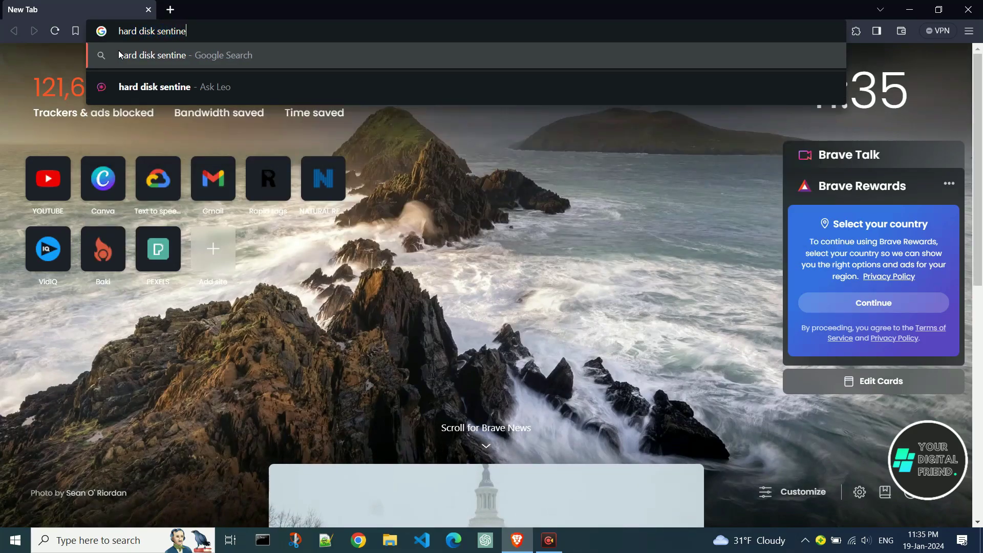
key(Return)
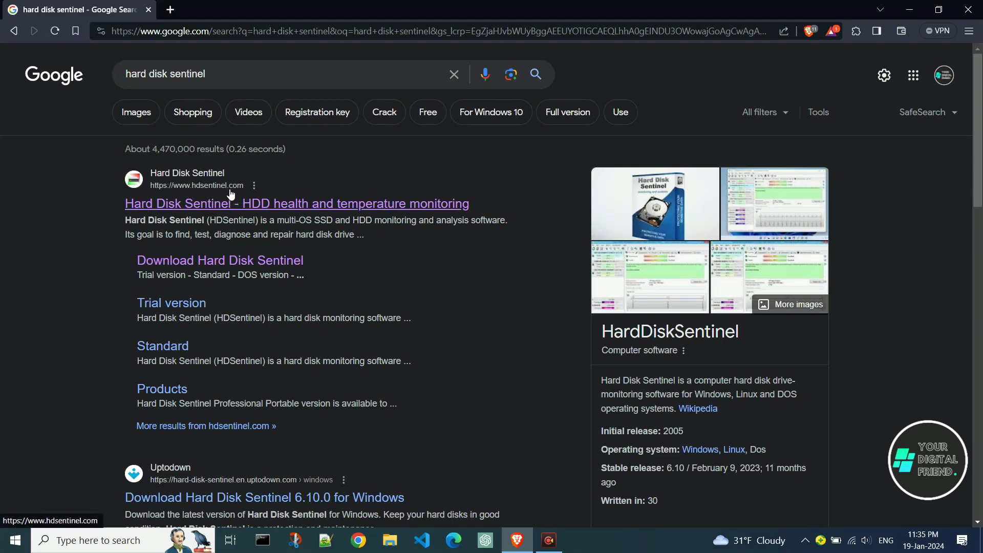
Open hdsentinel.com from the results and go to its Download Hard Disk Sentinel page
click(260, 204)
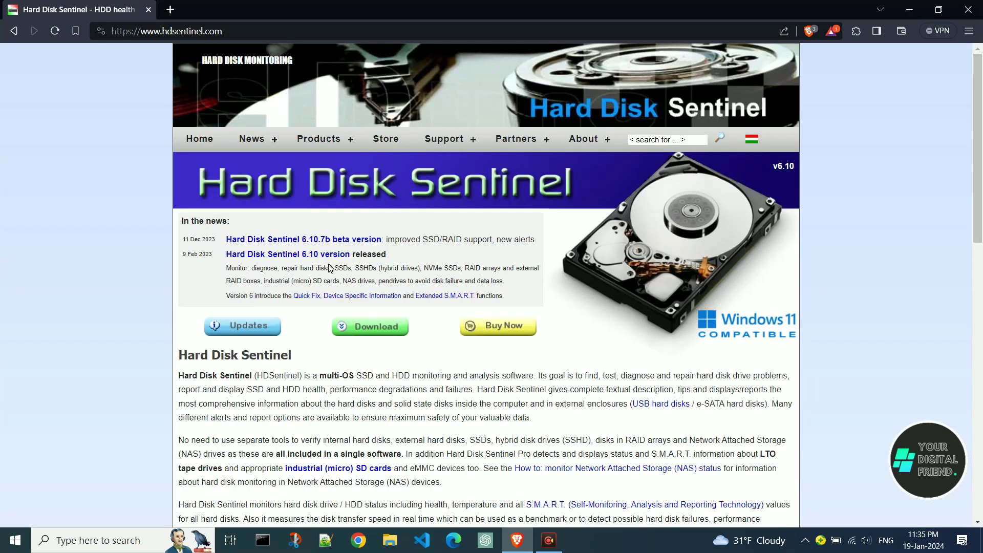
scroll(335, 273, down, 12)
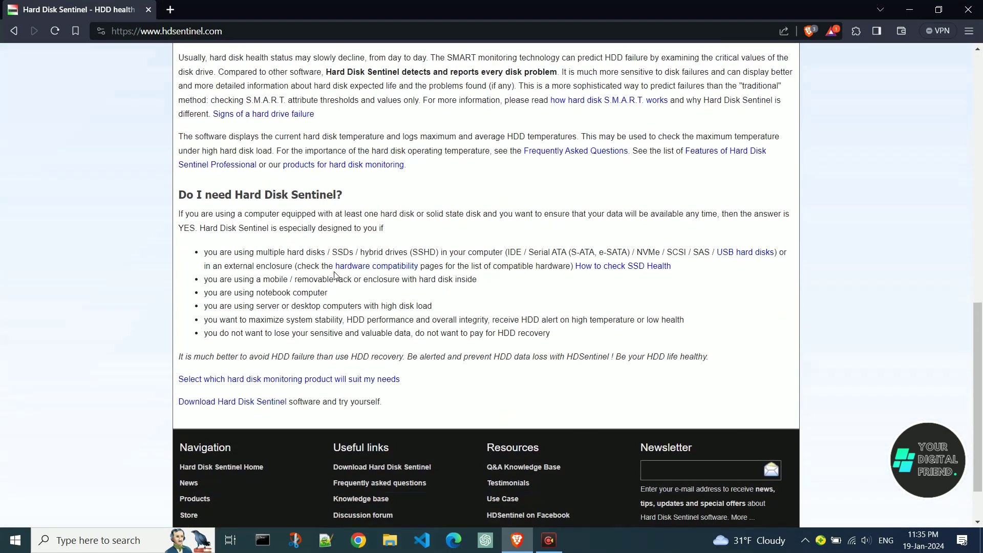
scroll(335, 276, down, 1)
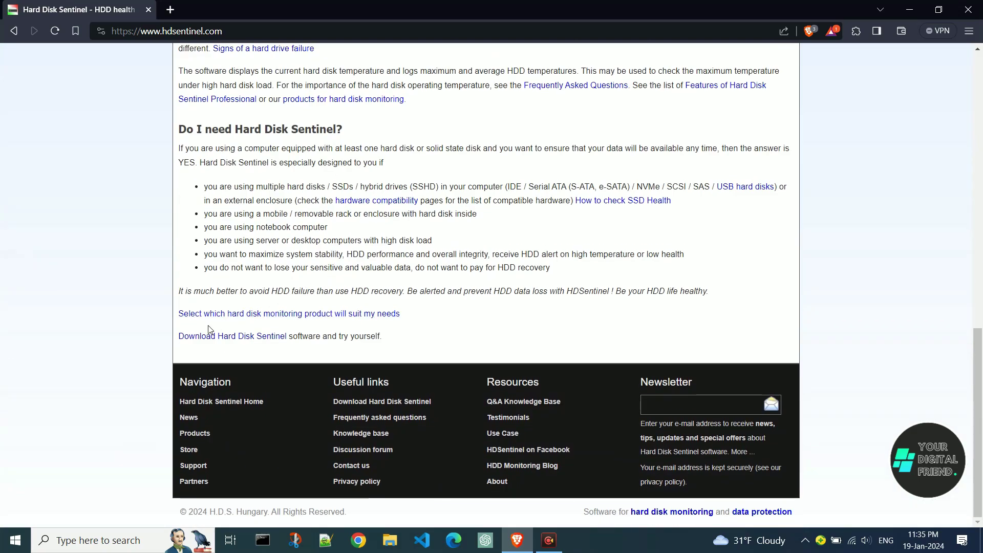
click(281, 337)
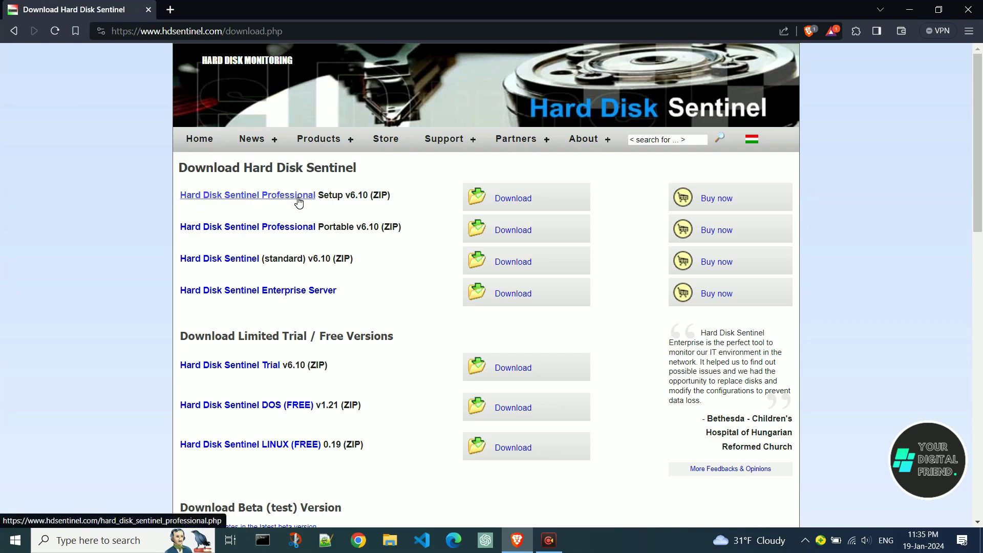
Save the Professional Setup v6.10 hdsentinel_pro_setup.zip to Downloads and show it in File Explorer
click(487, 199)
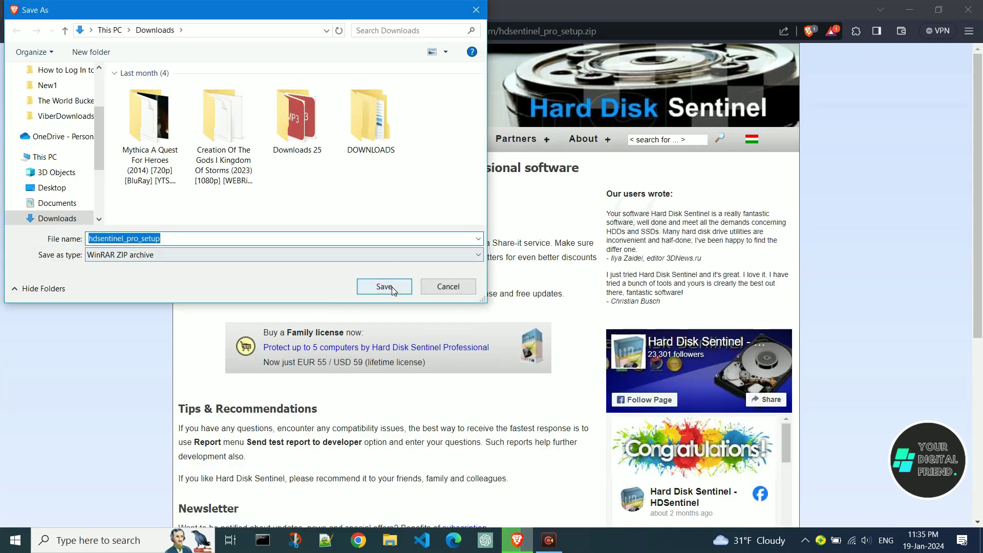
click(388, 286)
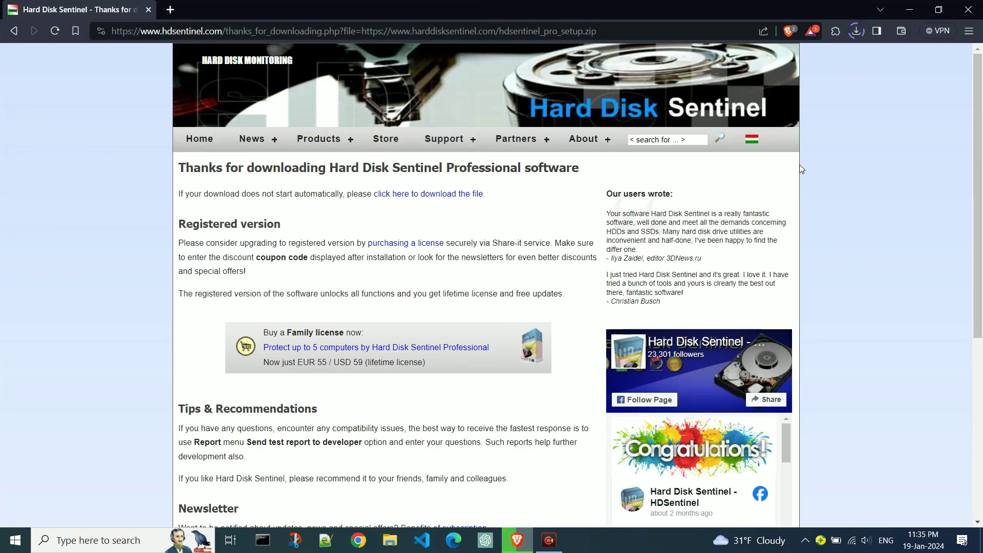
click(857, 32)
mouse_move(849, 92)
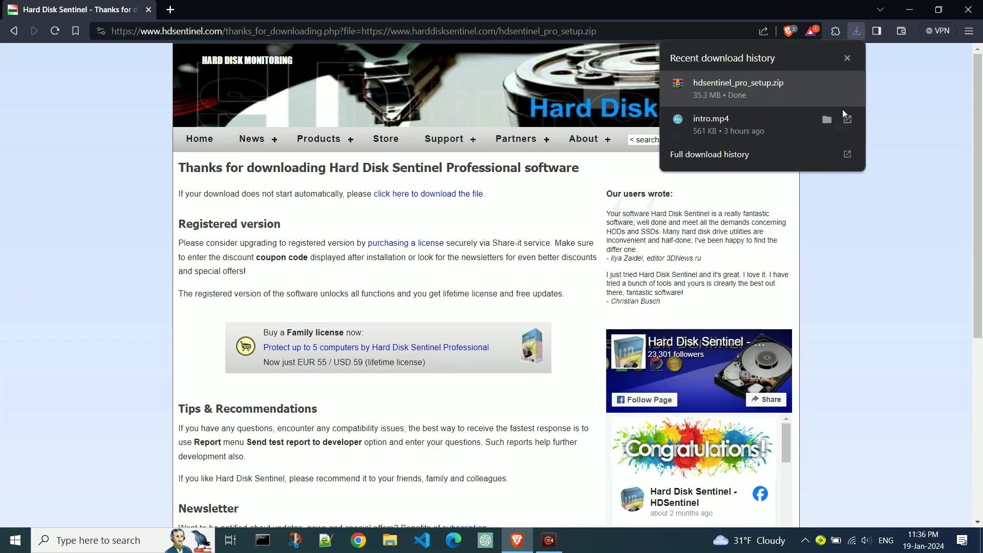
click(826, 83)
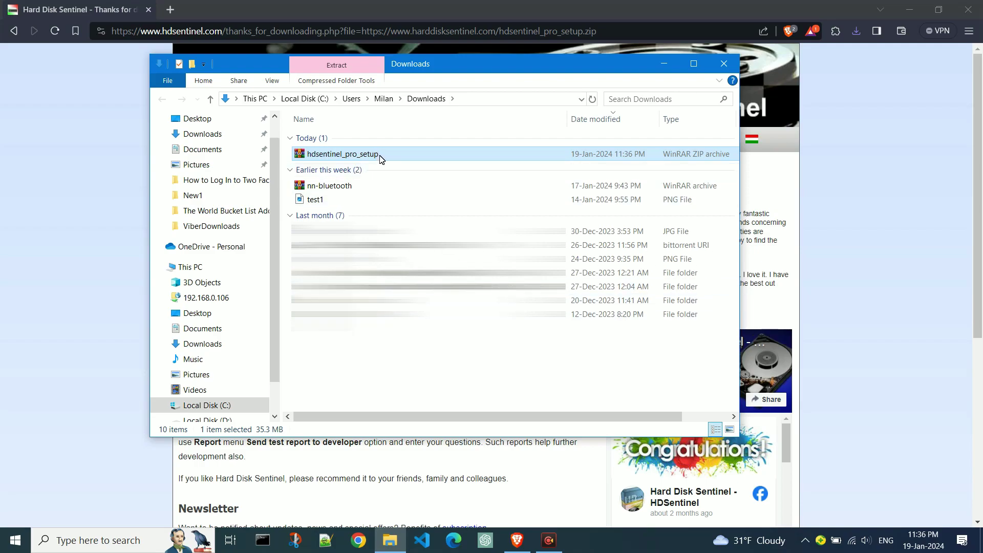
Extract hdsentinel_pro_setup.zip into Downloads and run the setup from the extracted folder
right_click(381, 159)
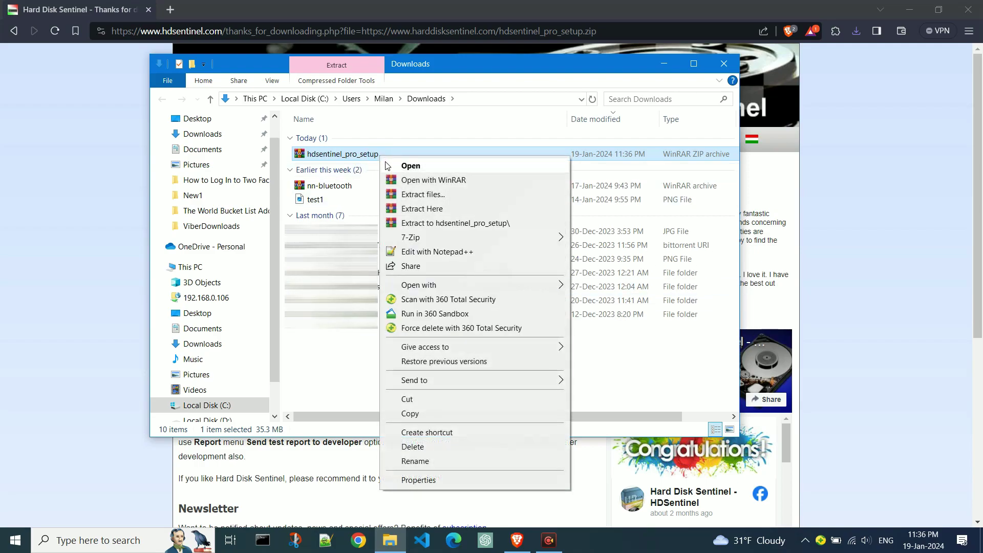
click(404, 210)
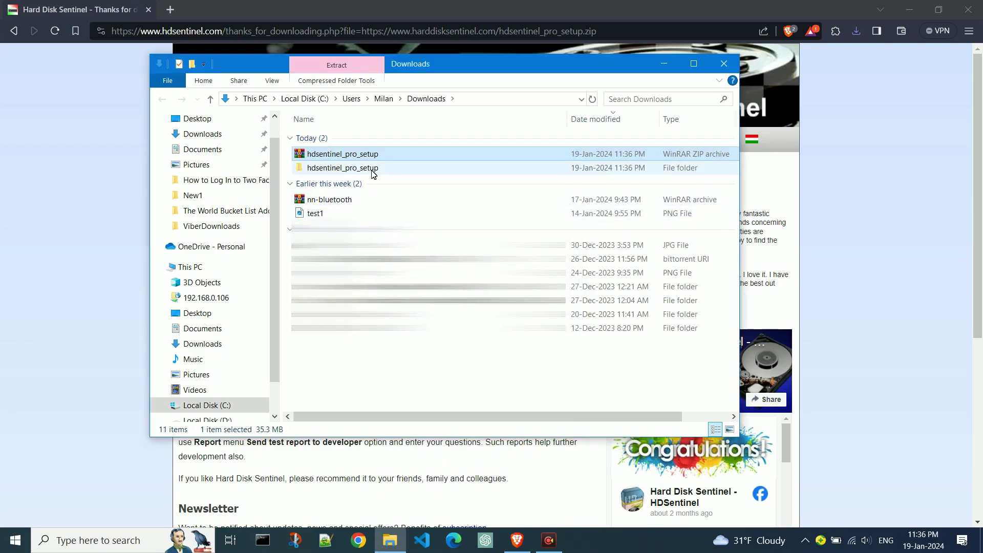
double_click(372, 169)
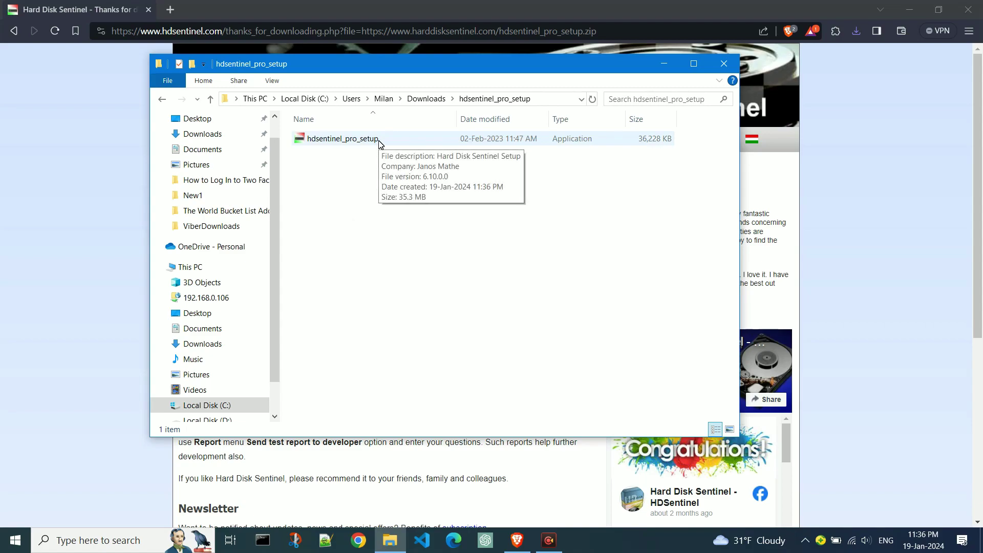
click(379, 144)
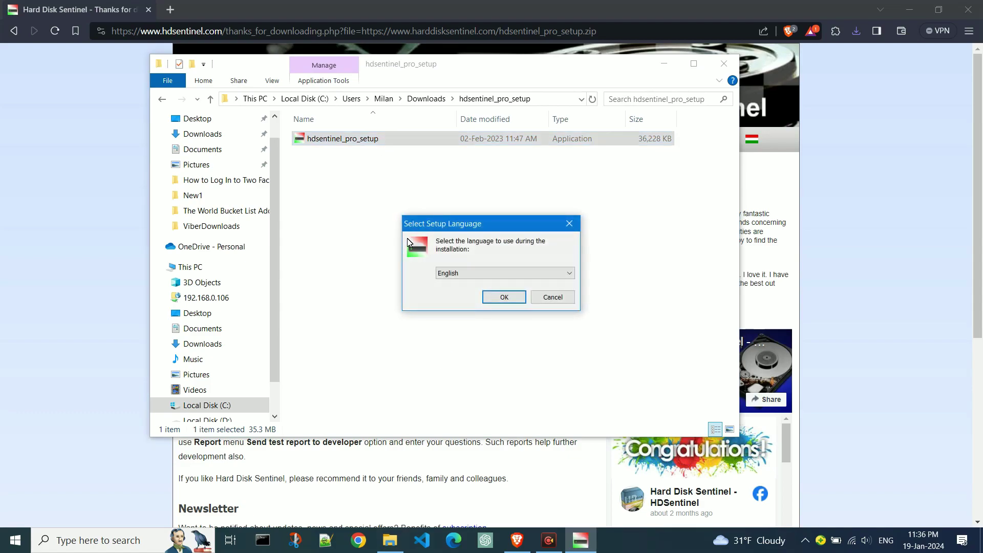
Confirm English as the setup language and accept the license agreement
click(515, 303)
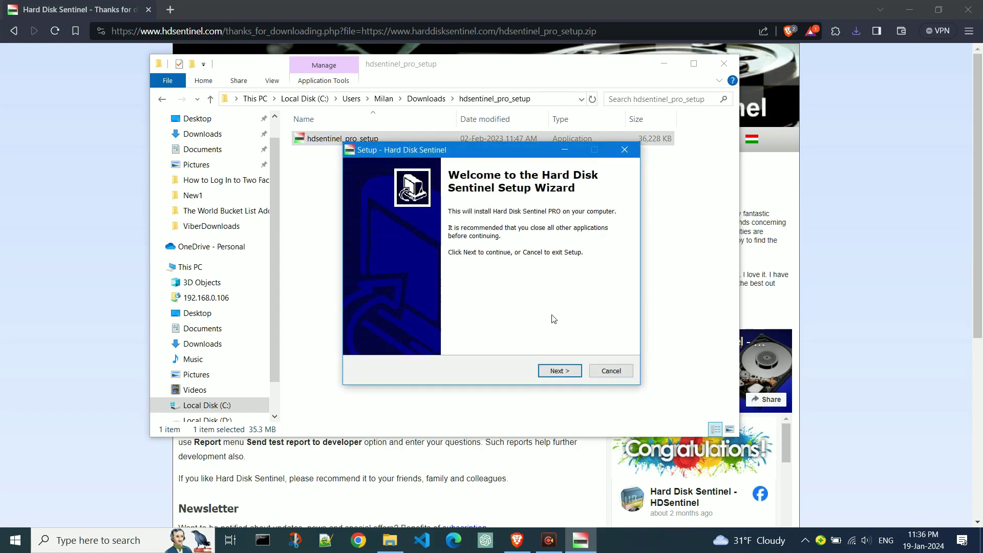
click(575, 375)
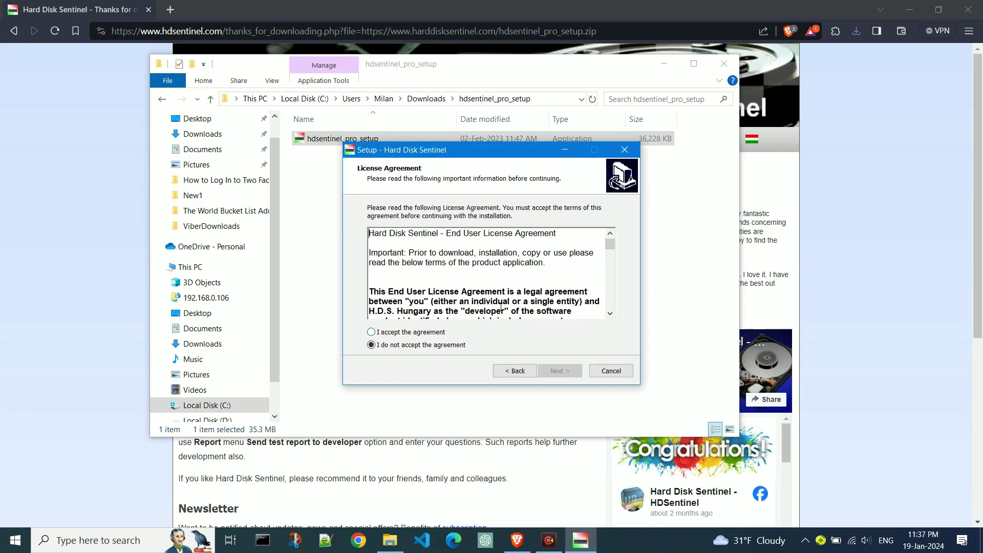
drag(609, 245, 610, 302)
click(371, 333)
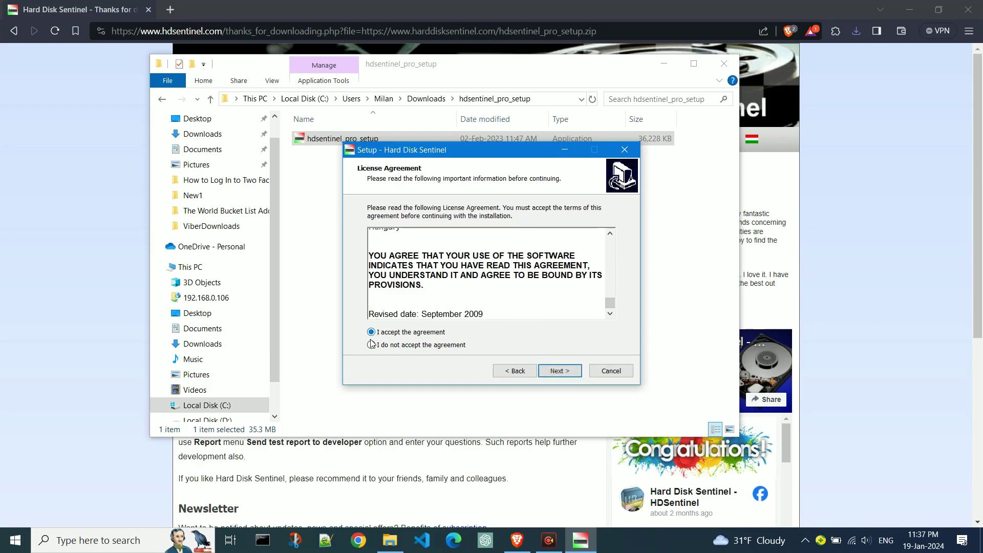
click(574, 372)
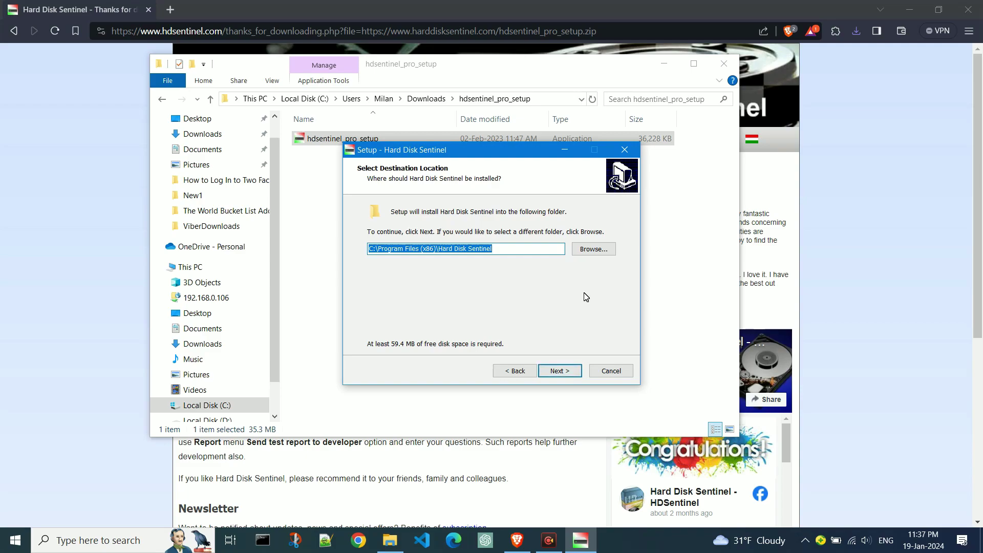
Install with default folders plus desktop and Quick Launch icons, then launch Hard Disk Sentinel
click(574, 373)
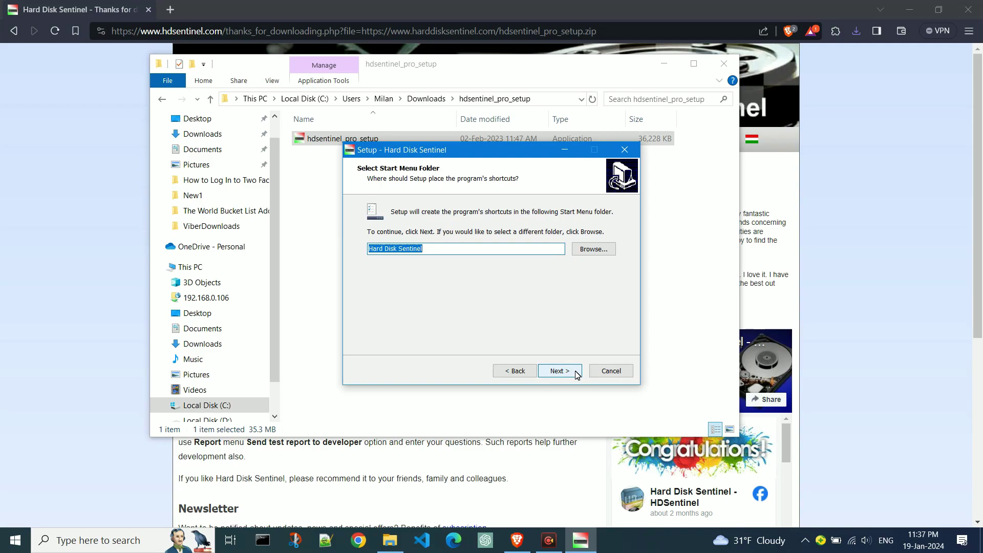
click(577, 375)
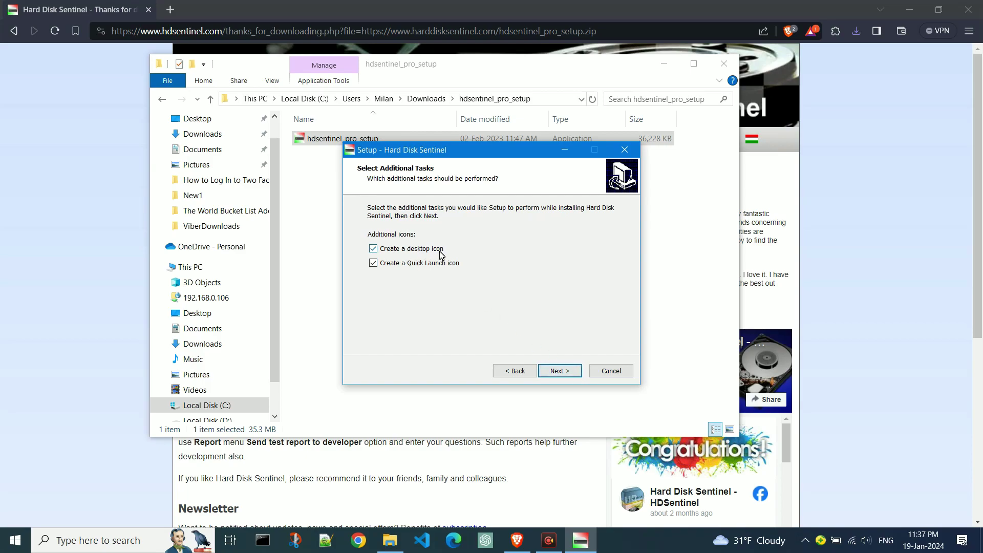
click(573, 373)
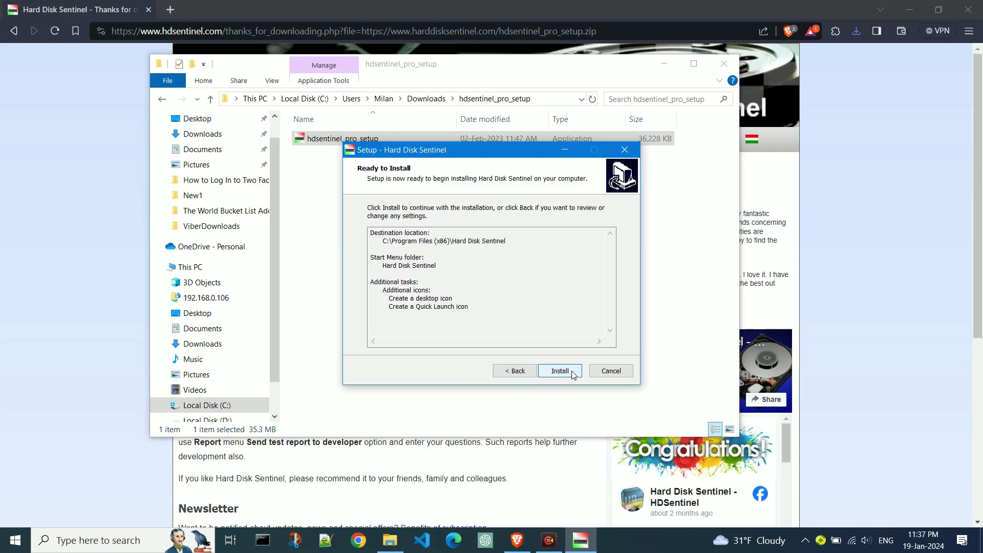
click(572, 373)
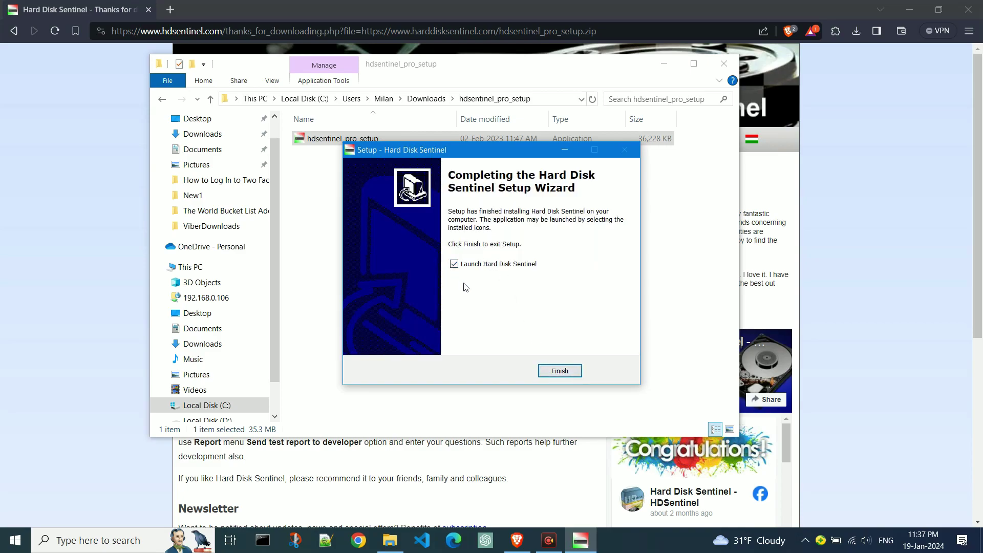
click(560, 370)
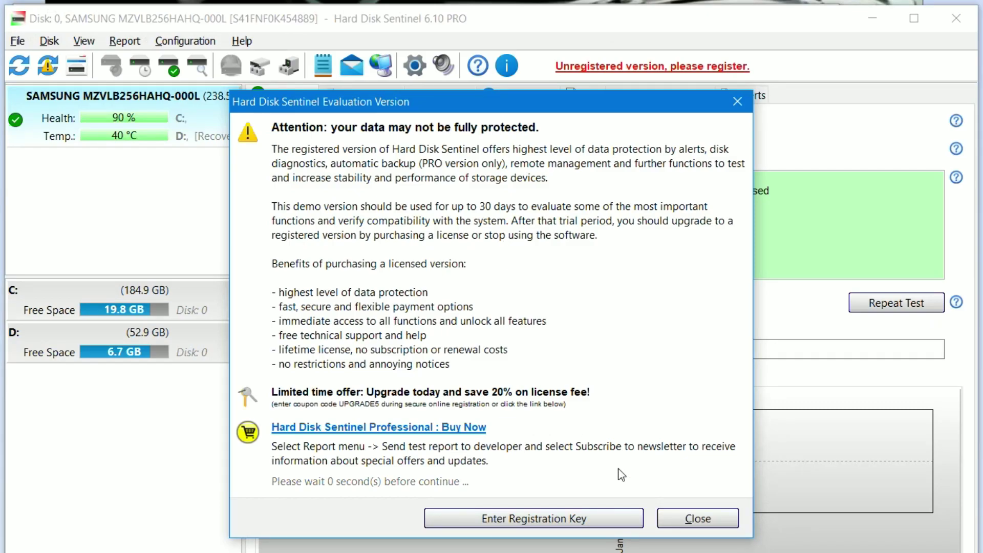
Close the evaluation version notice and widen the disk list panel beside the Overview
click(699, 519)
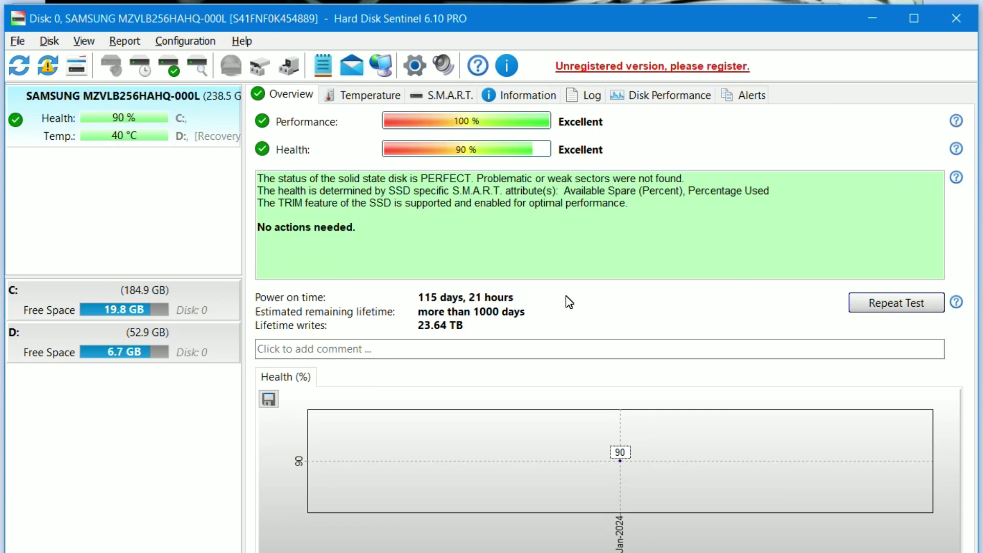
drag(244, 121, 307, 123)
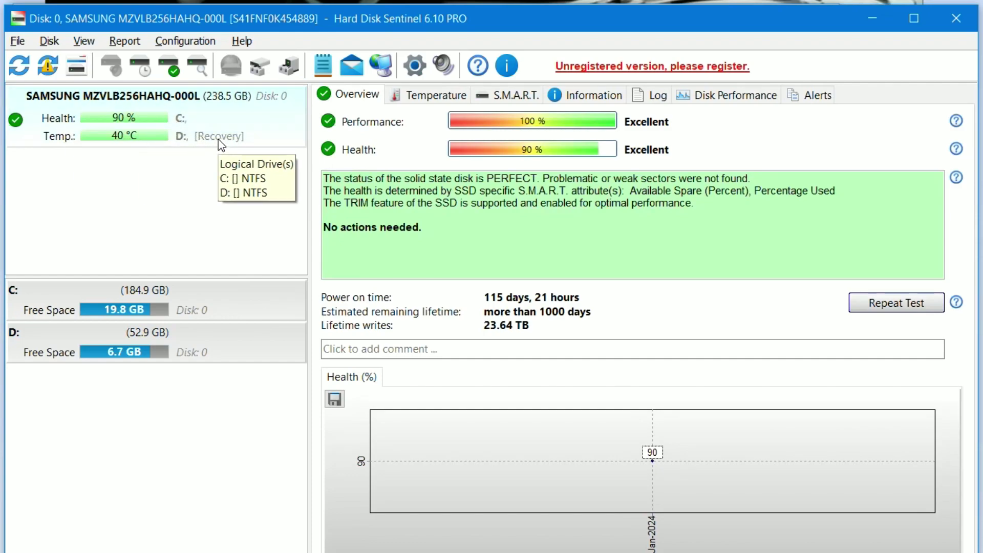
click(48, 304)
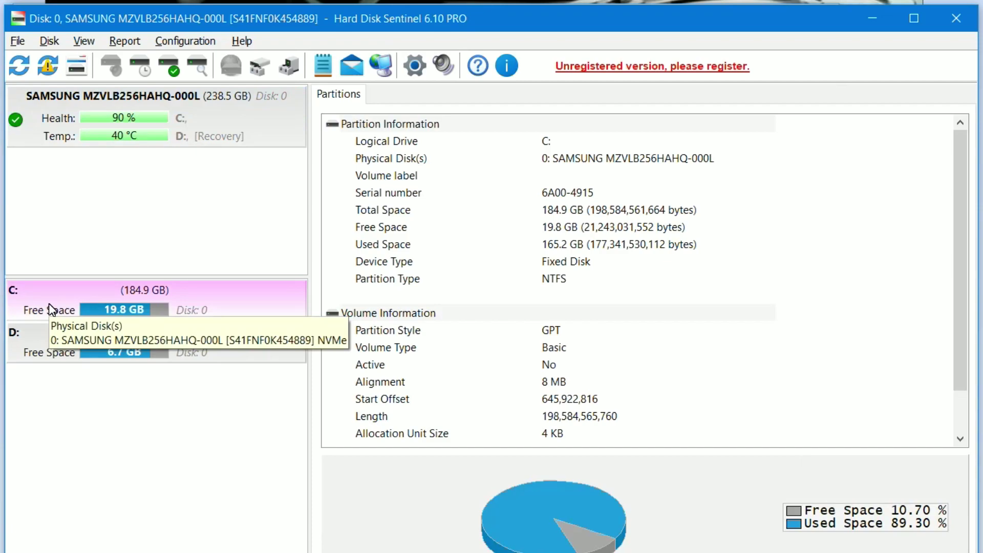
click(48, 341)
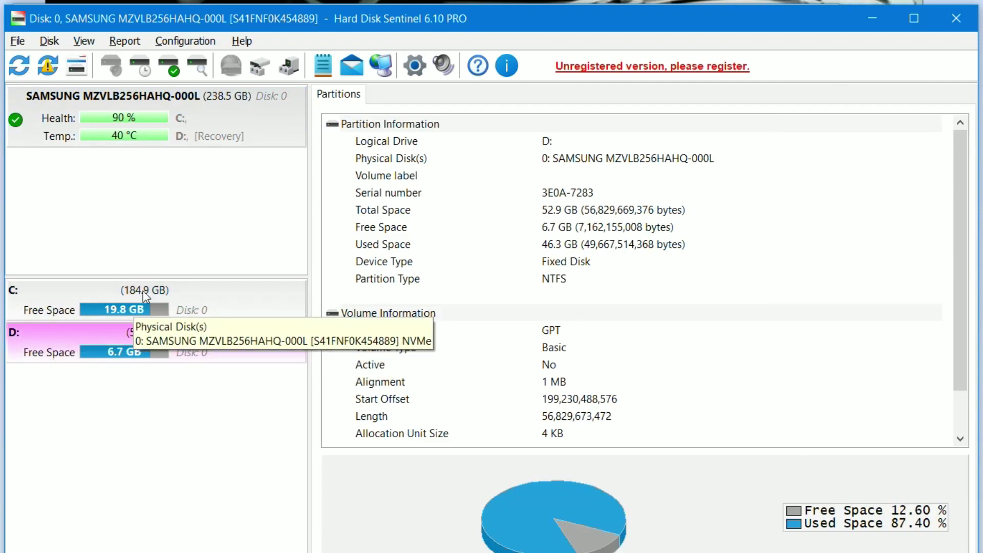
click(233, 126)
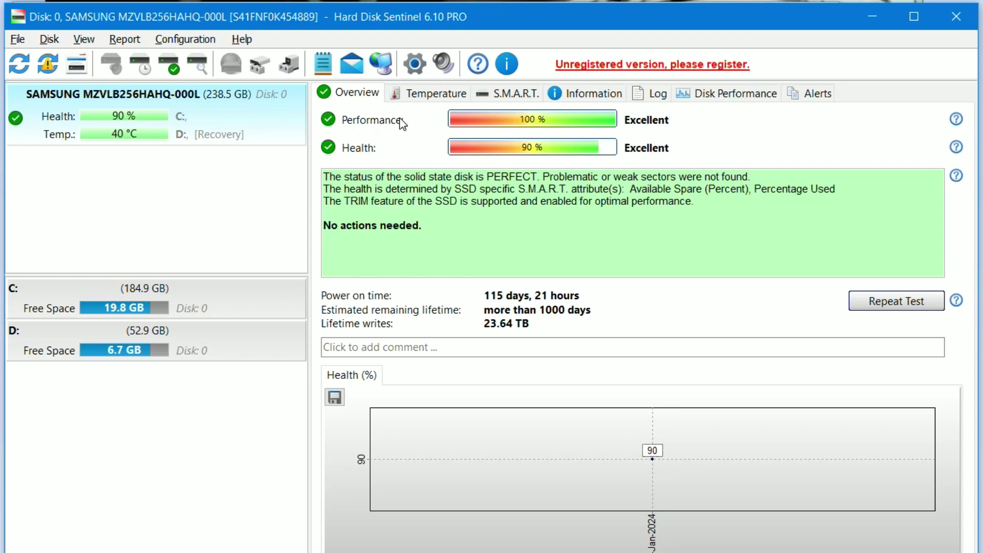
Go through the SSD's Temperature, S.M.A.R.T., Information, Log and Disk Performance tabs in turn
click(436, 94)
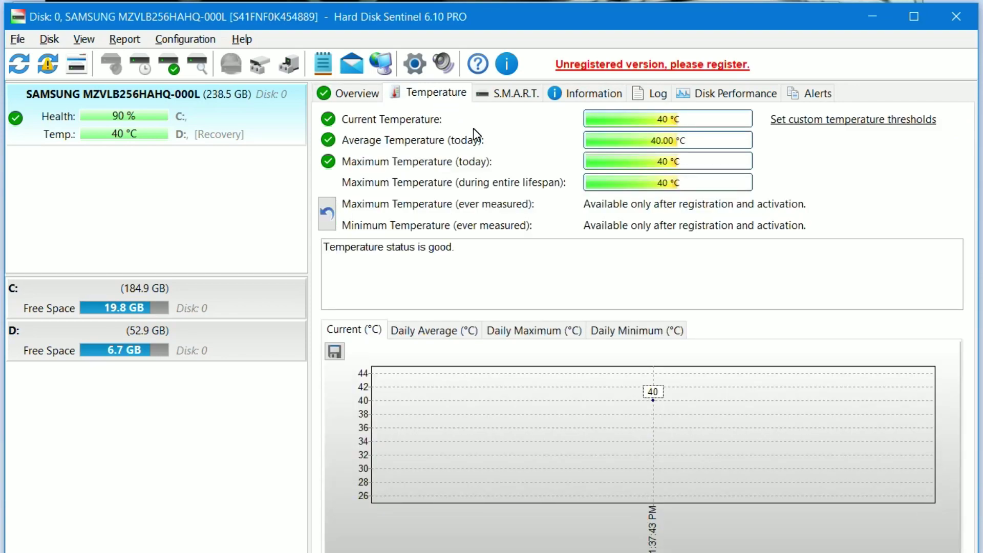
click(523, 95)
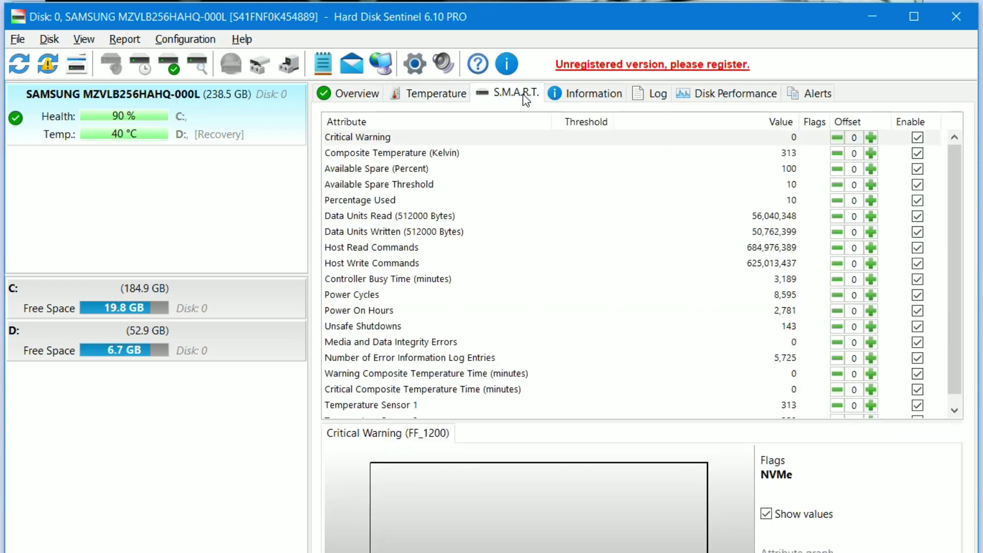
click(595, 97)
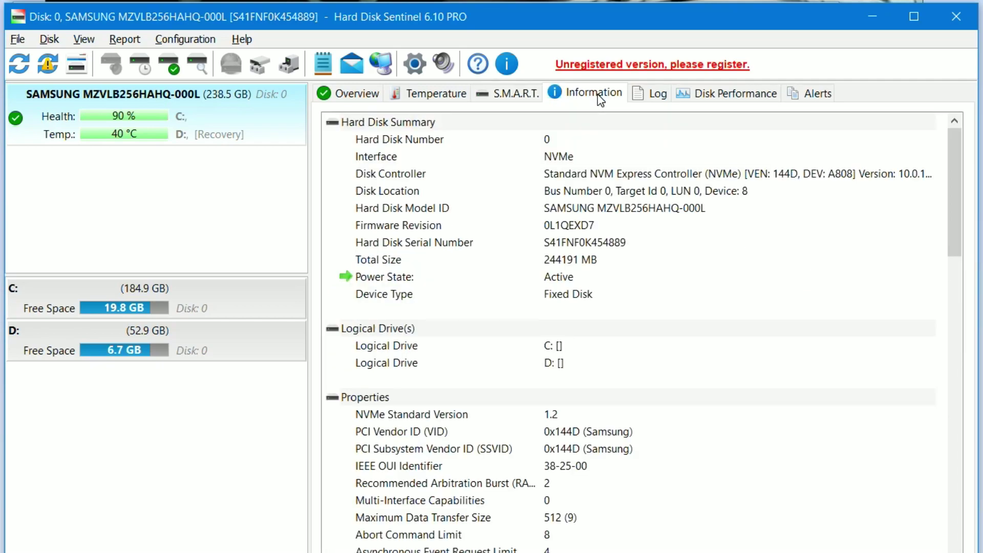
click(654, 96)
click(740, 97)
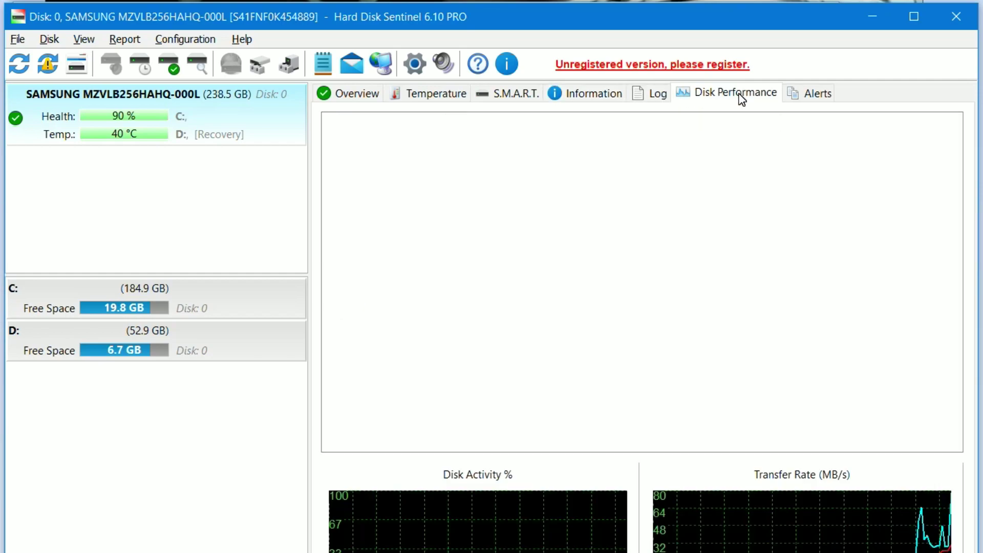